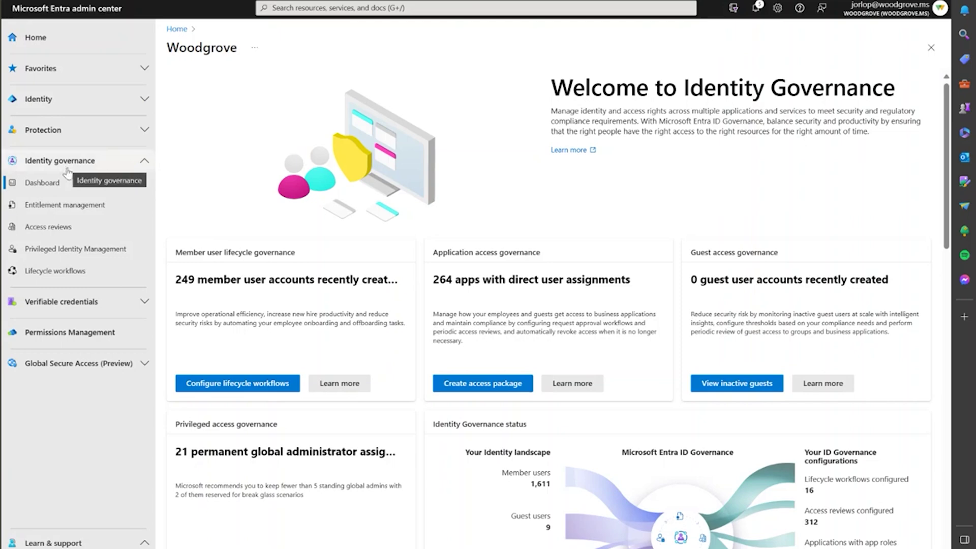
Step: Go to Entitlement management and show the Access packages list
click(61, 206)
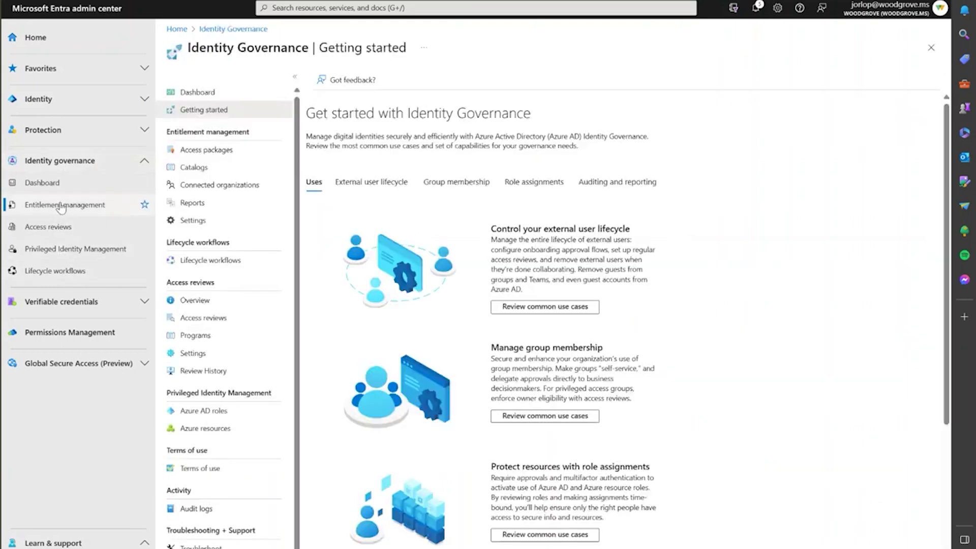
click(224, 153)
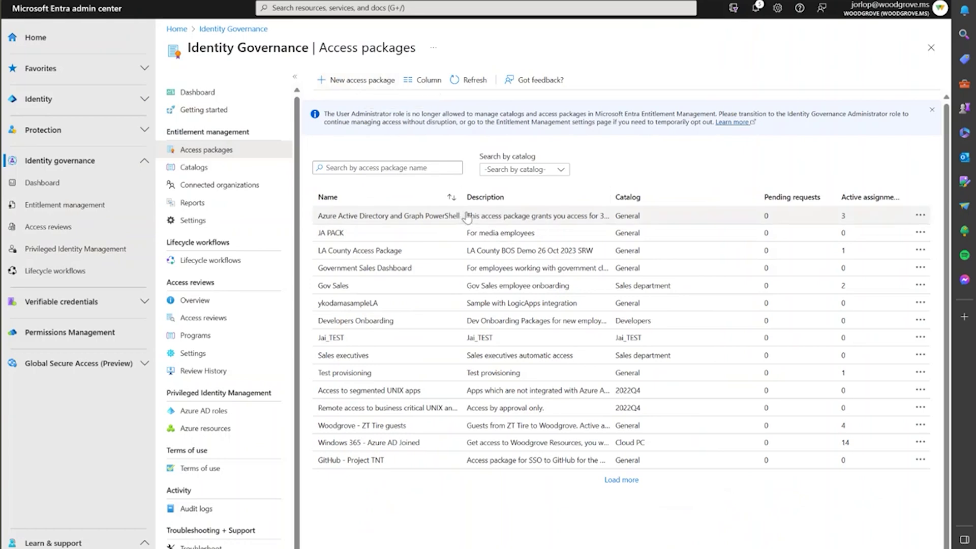
Step: Open Government Sales Dashboard, browse its Resource roles, Separation of Duties and Requests, then view Policies
click(368, 273)
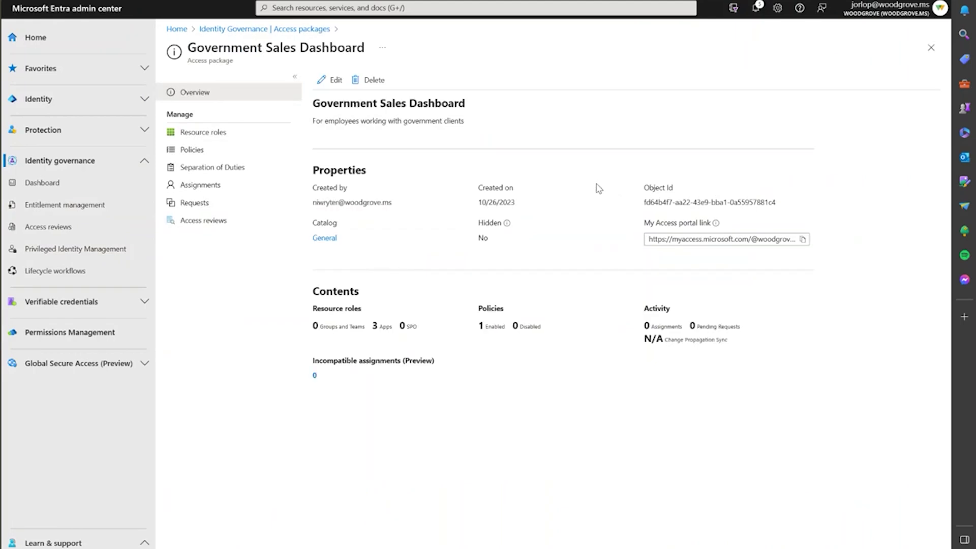
click(218, 133)
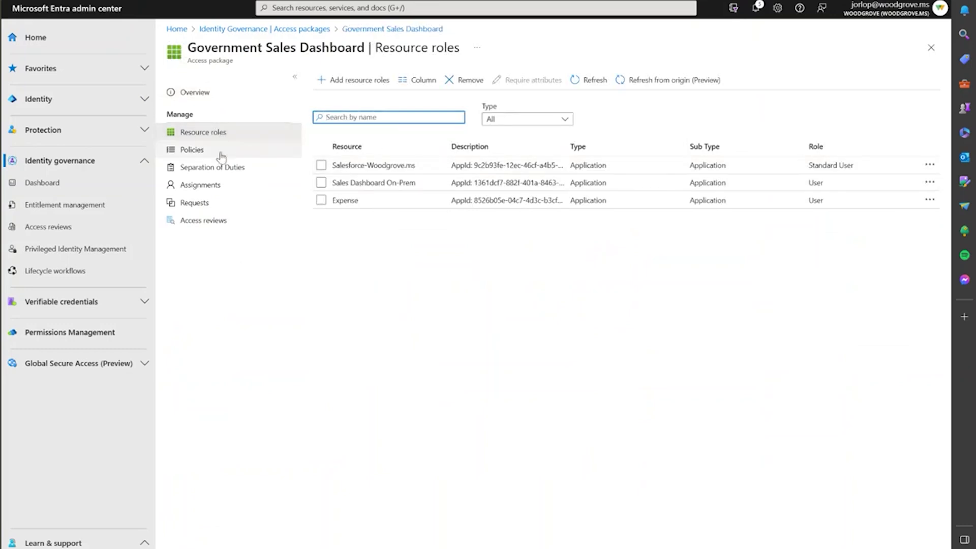
click(202, 152)
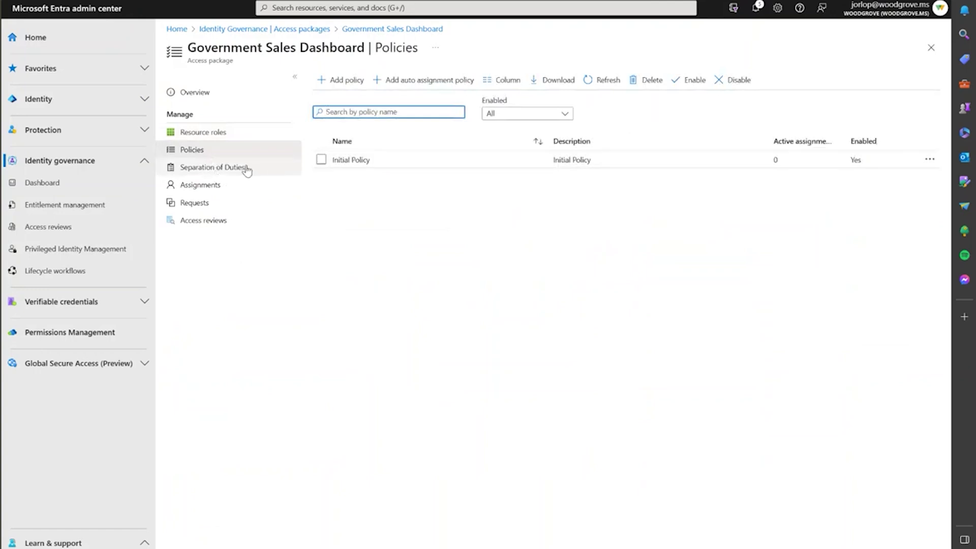
click(229, 169)
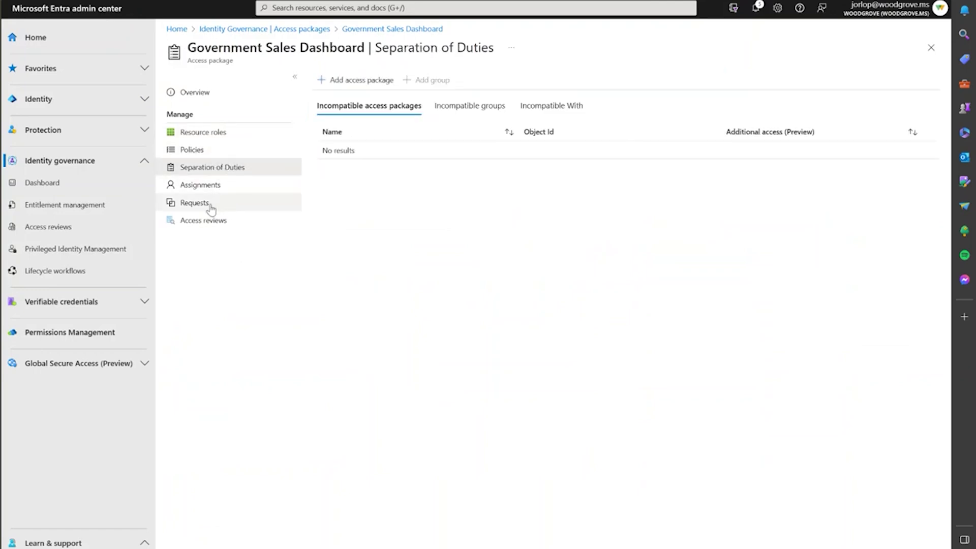
click(232, 206)
click(222, 152)
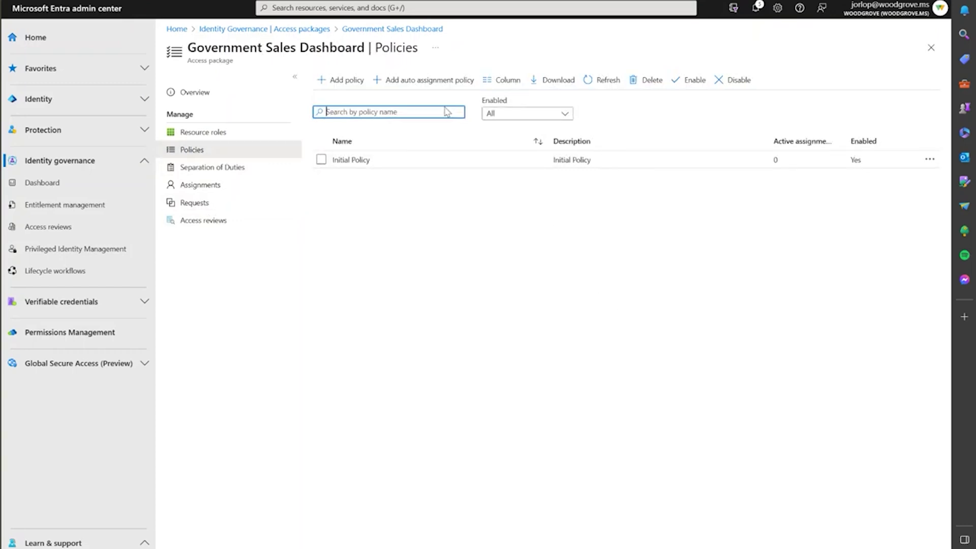
Step: Start an auto-assignment policy that removes assignments with retention None, and edit its rule syntax
click(437, 81)
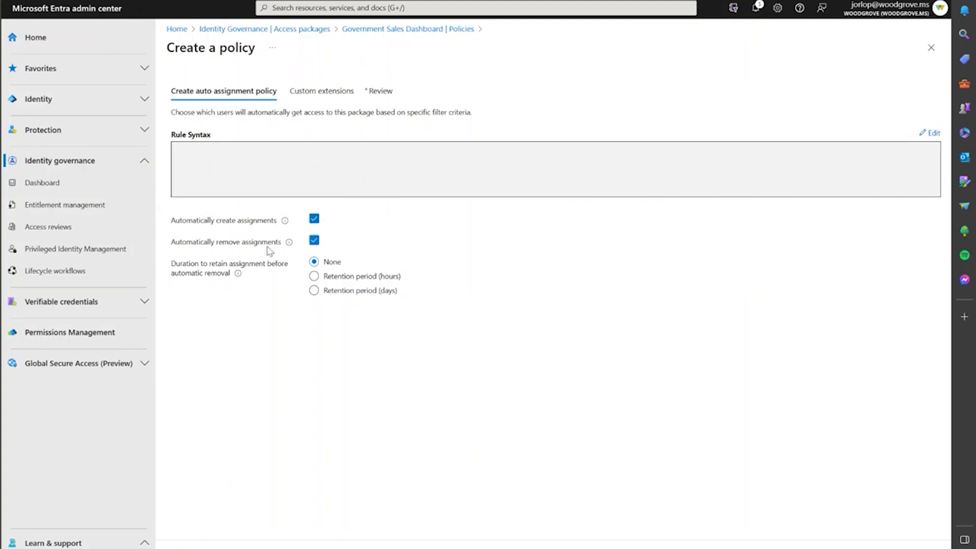
click(314, 241)
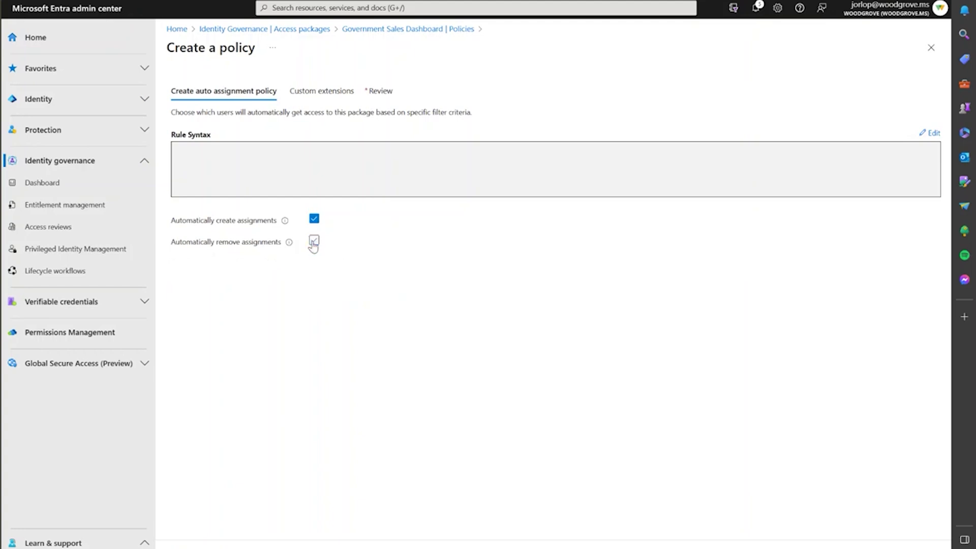
click(314, 241)
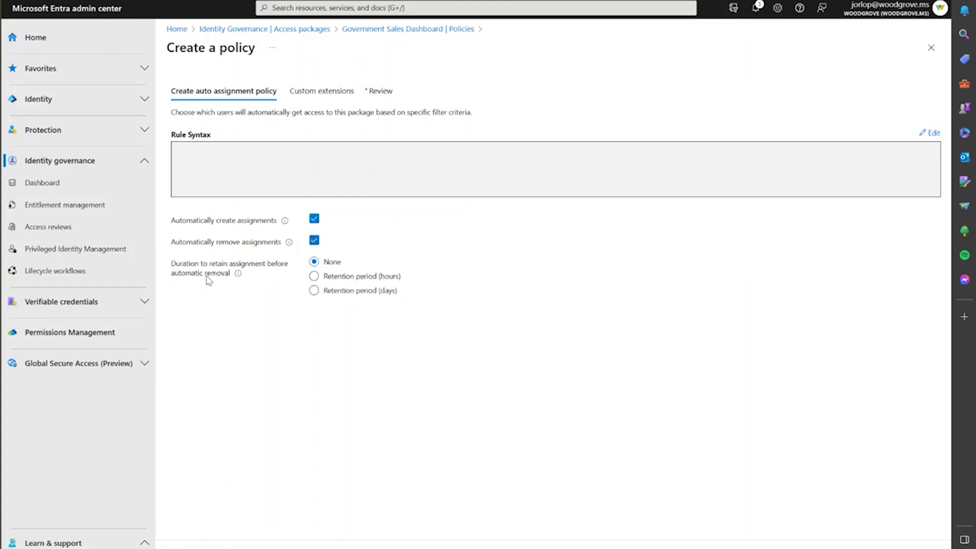
click(314, 277)
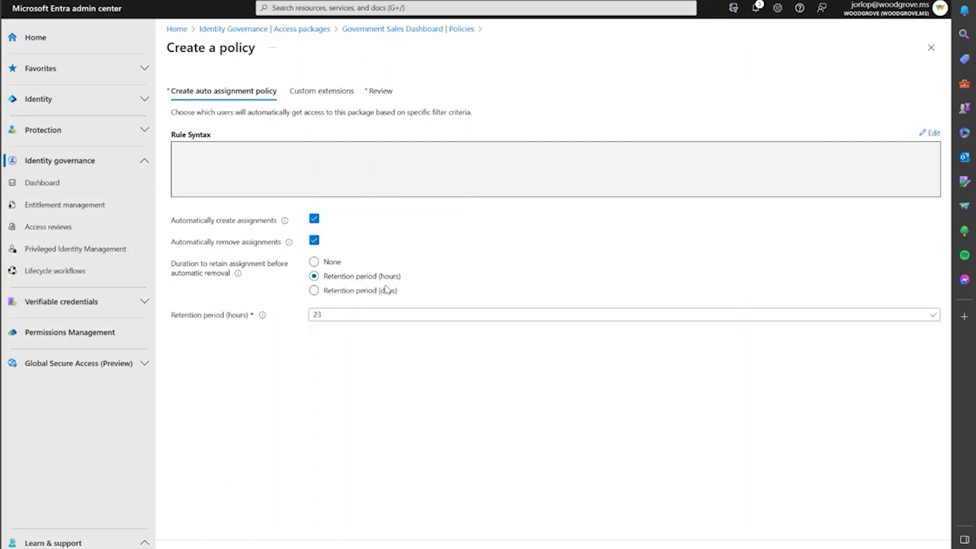
click(314, 291)
click(314, 263)
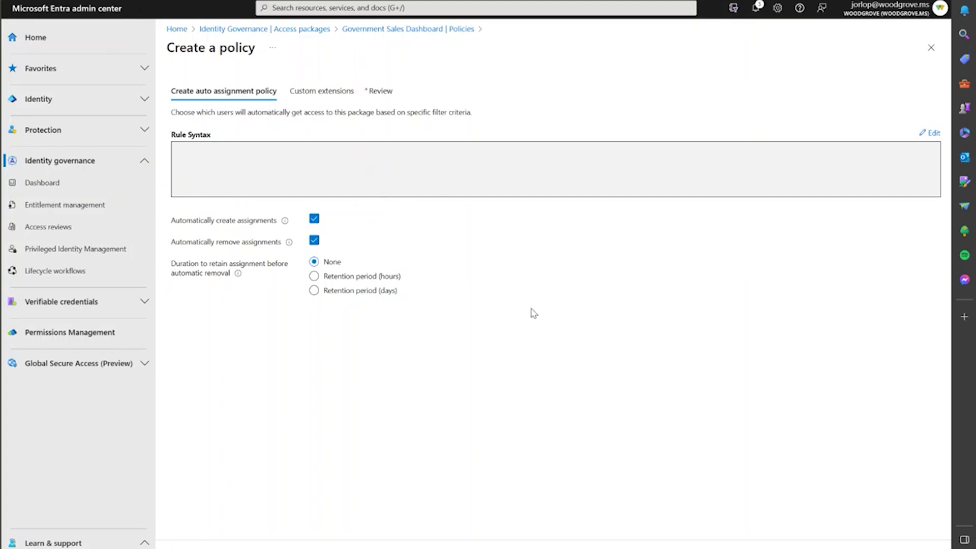
click(934, 135)
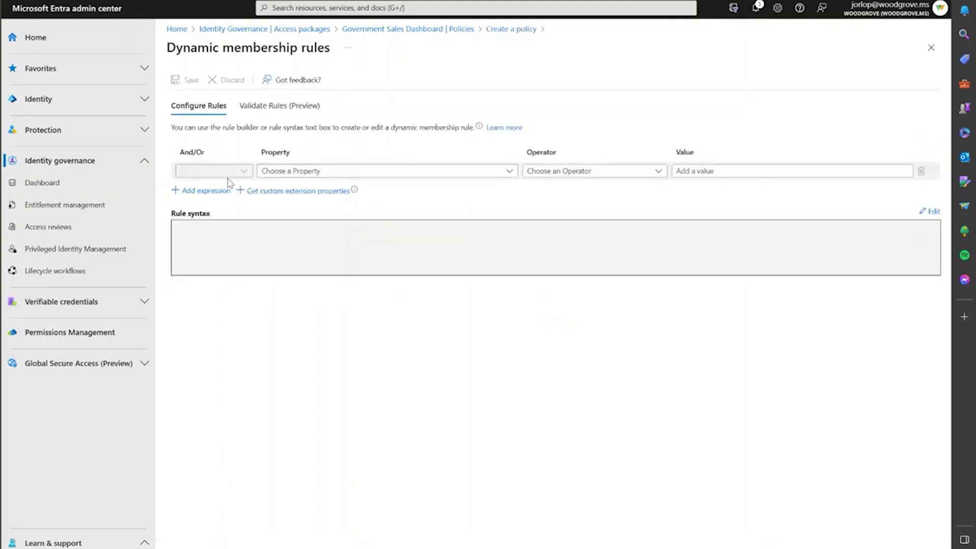
Step: Build the first rule condition: department Equals Marketing
click(508, 173)
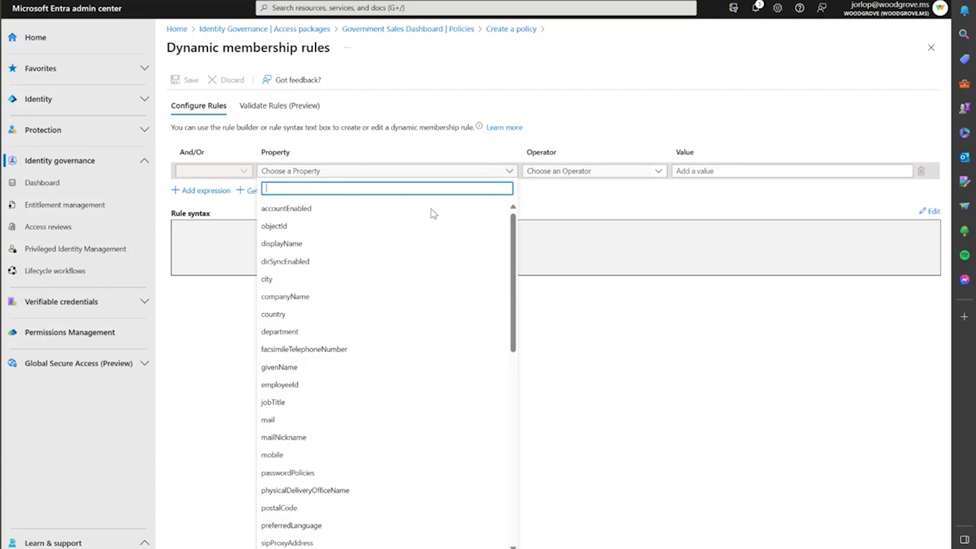
click(313, 330)
click(630, 174)
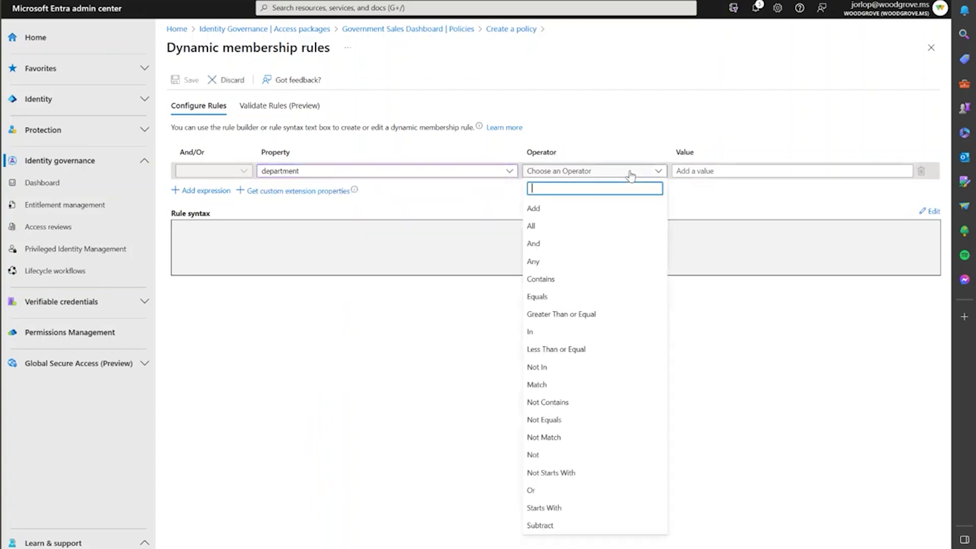
click(562, 299)
click(727, 172)
text(Marketing)
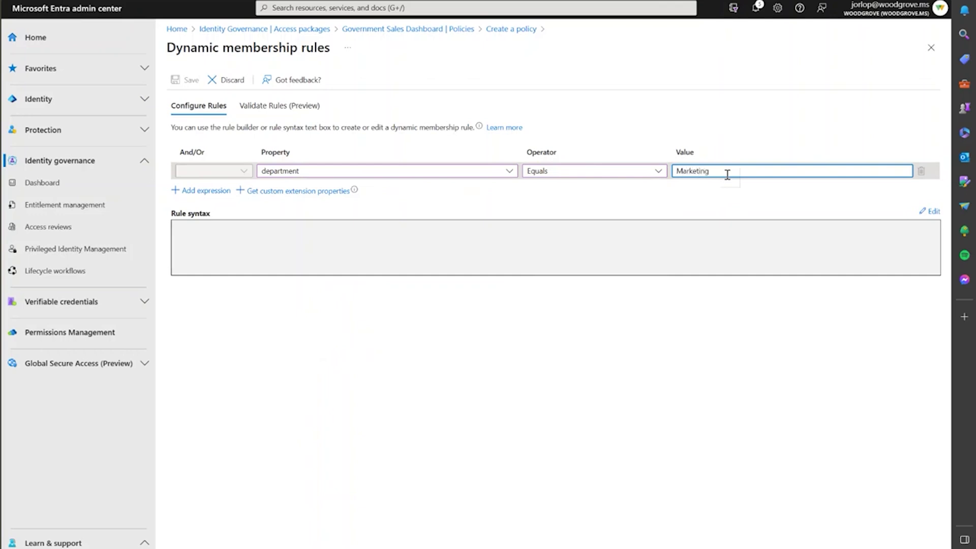
click(406, 206)
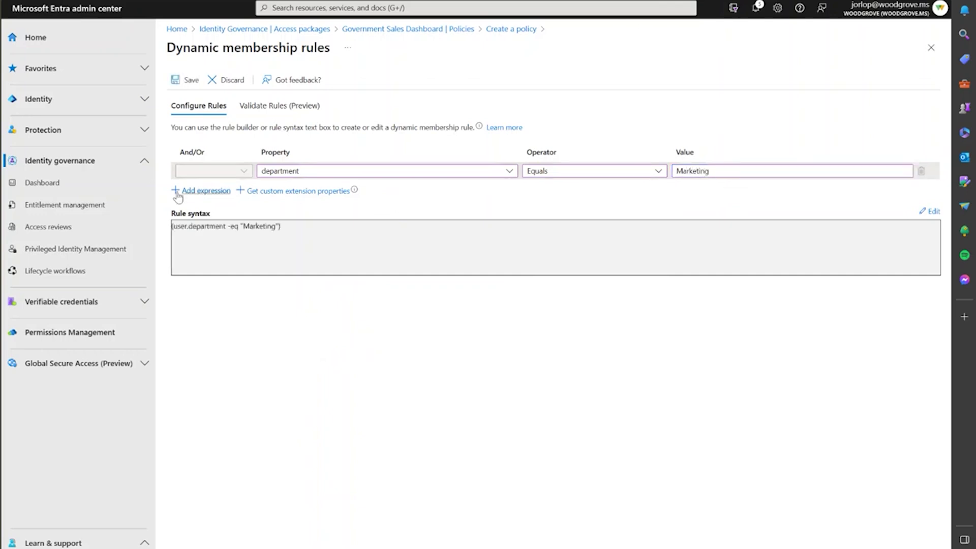
Step: Add a second condition, jobTitle Equals Senior, and save the membership rule
click(199, 191)
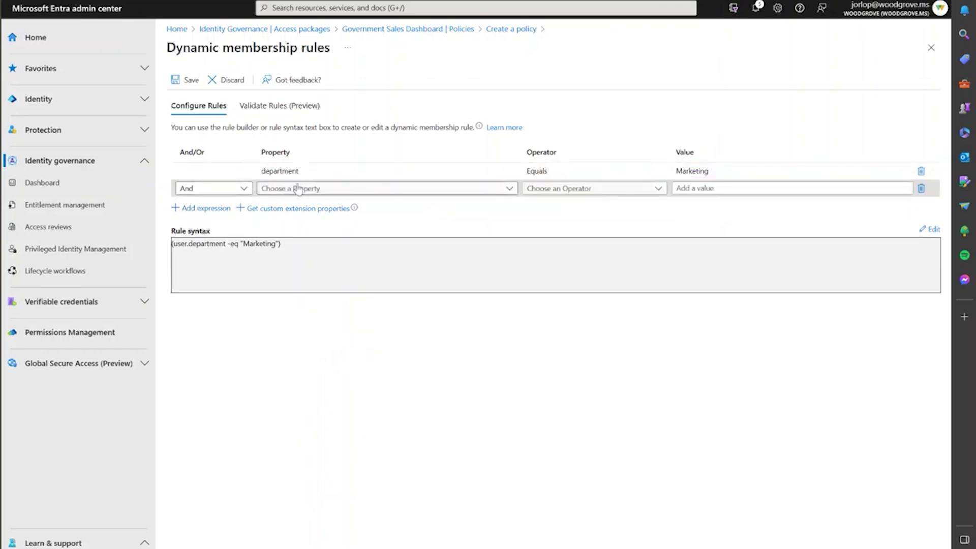
click(374, 189)
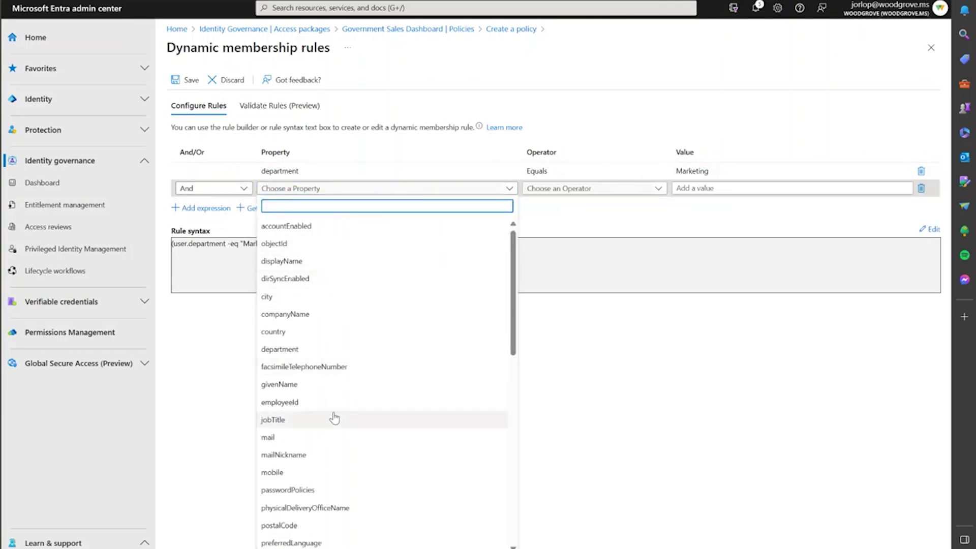
click(299, 420)
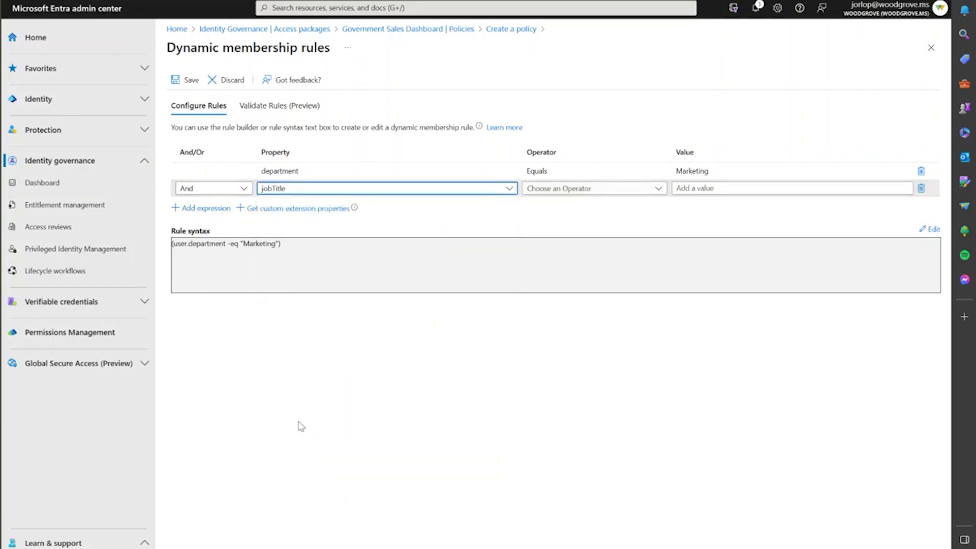
click(631, 188)
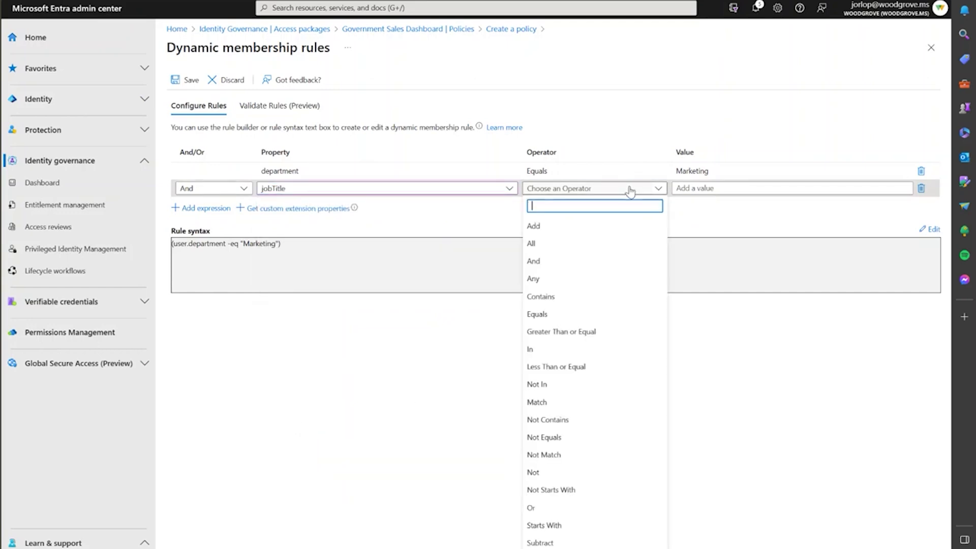
click(537, 314)
click(733, 189)
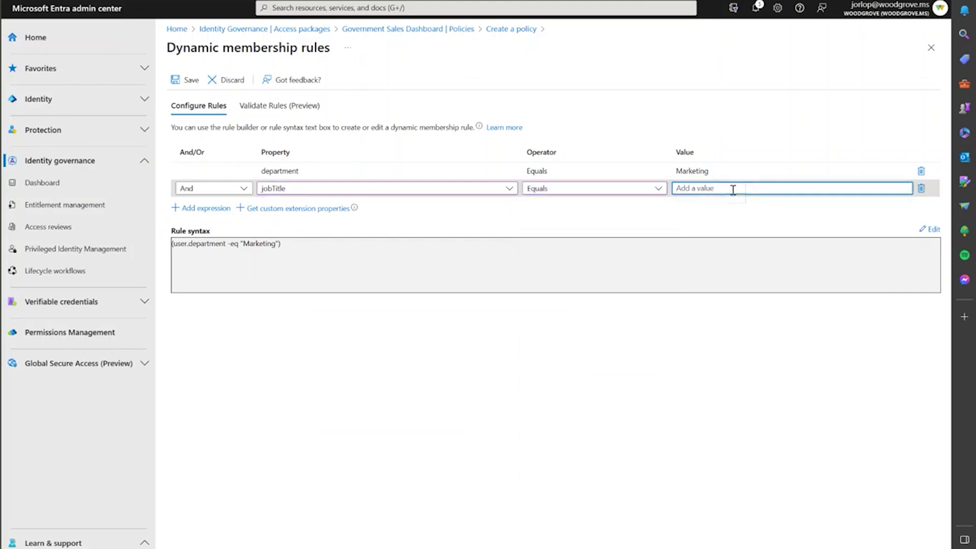
text(Senior)
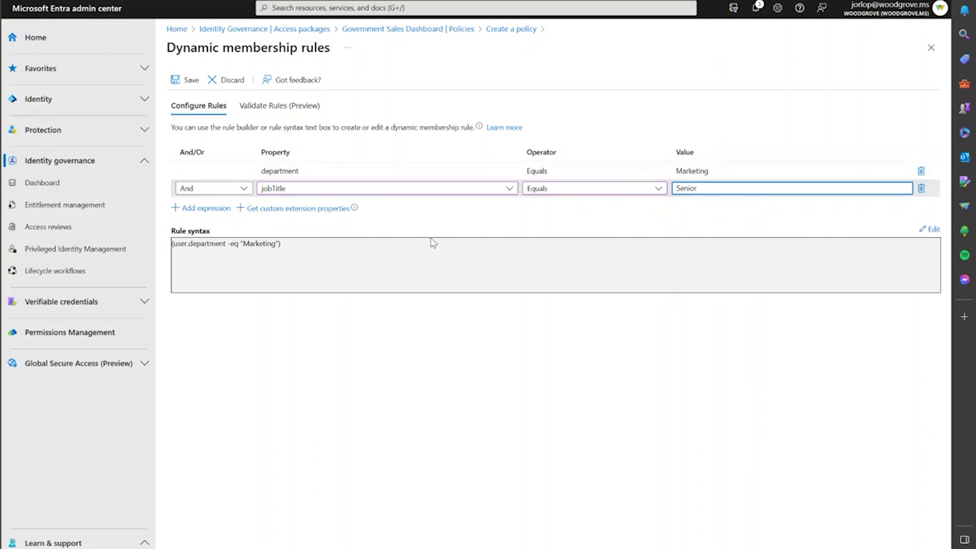
click(283, 208)
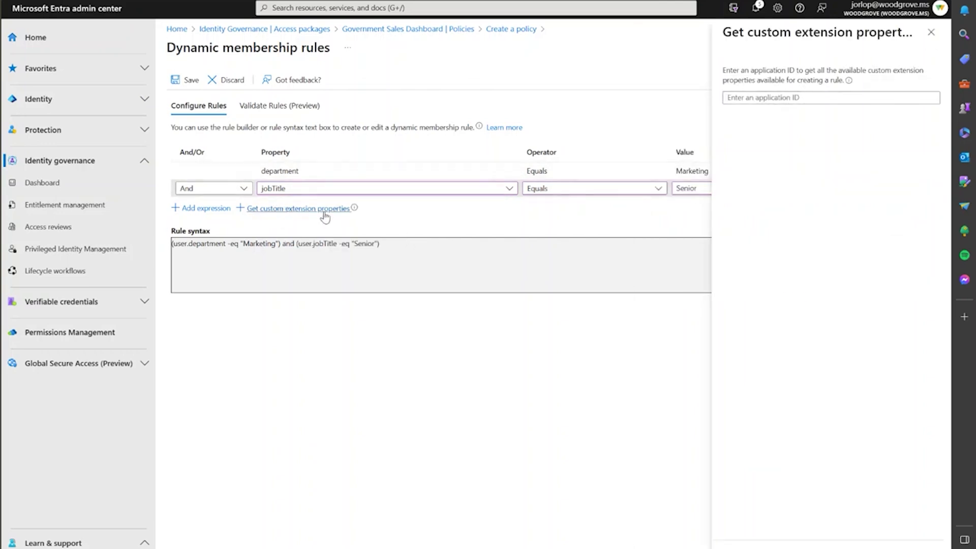
click(925, 35)
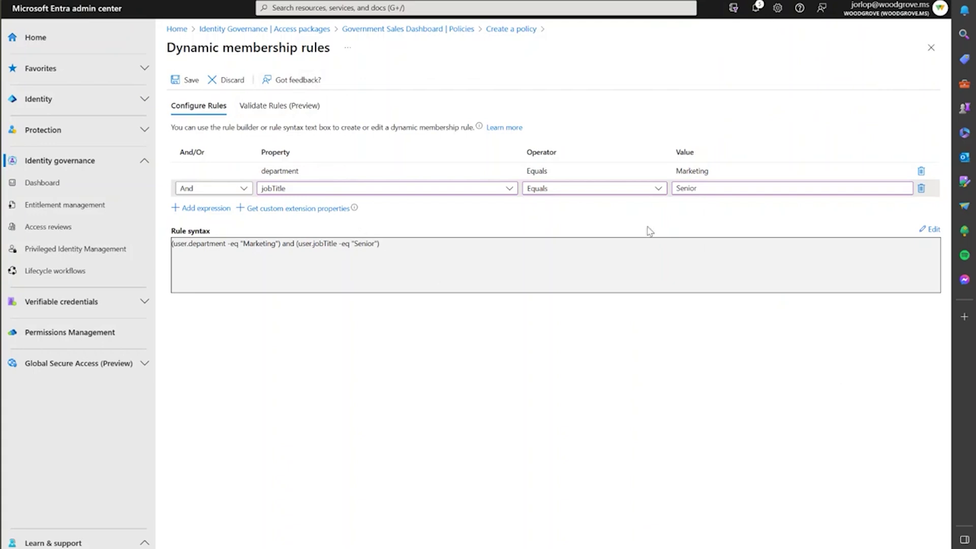
click(191, 82)
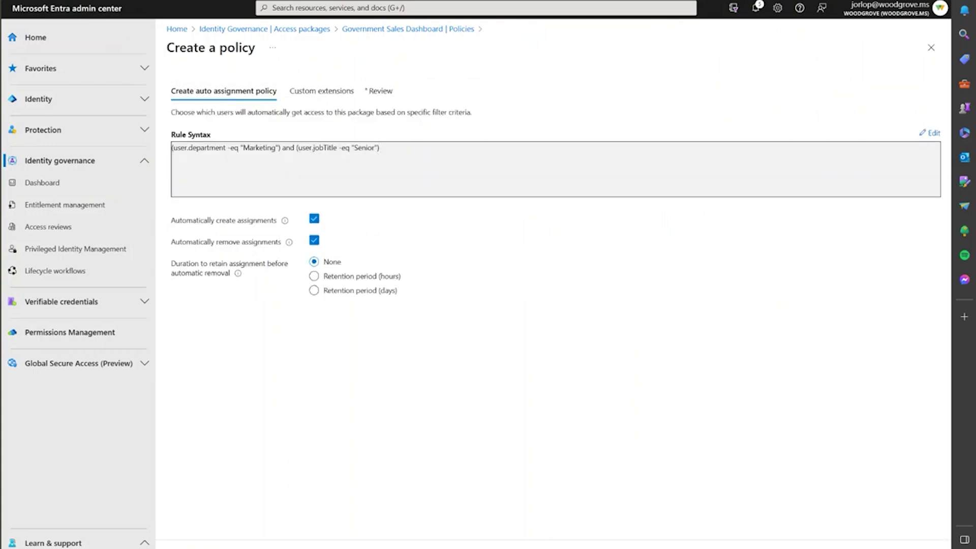
Step: Run the Create a Direct Report custom extension at the 'Assignment is removed' stage
click(325, 91)
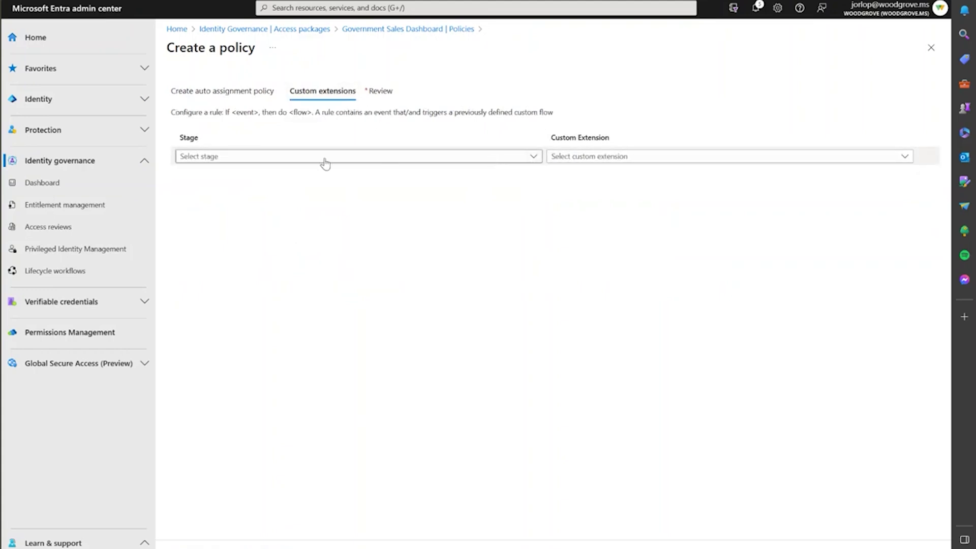
click(314, 157)
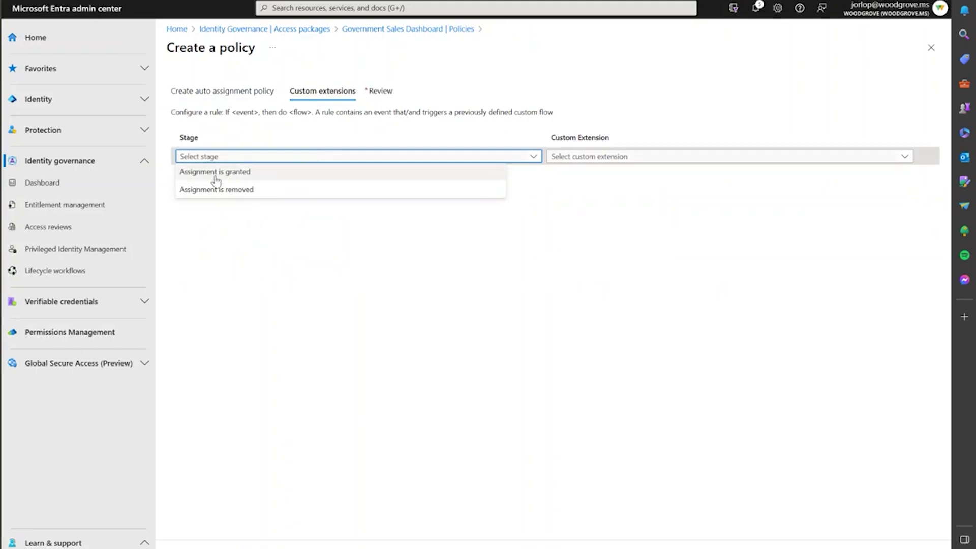
click(251, 192)
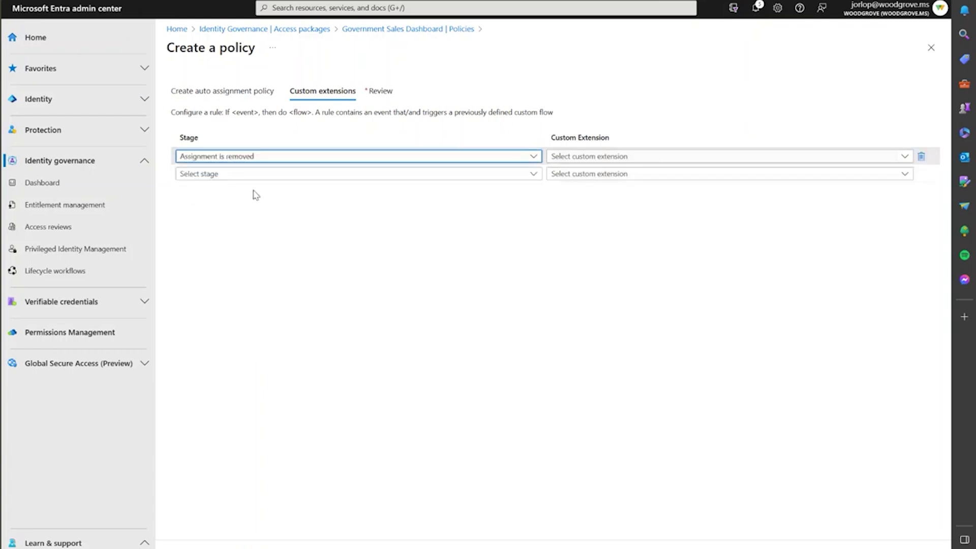
click(651, 158)
click(648, 174)
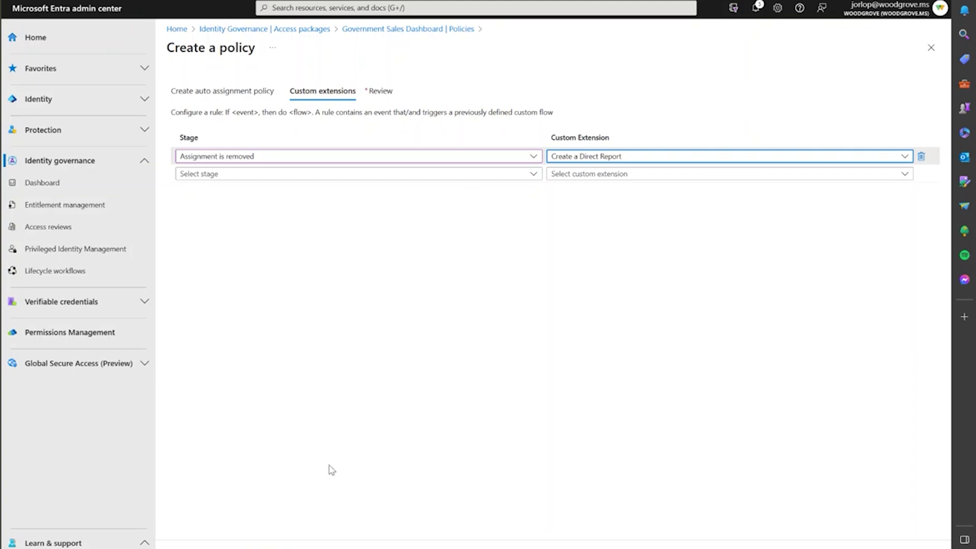
Step: Go to the Review step and select the policy name and description fields
click(283, 547)
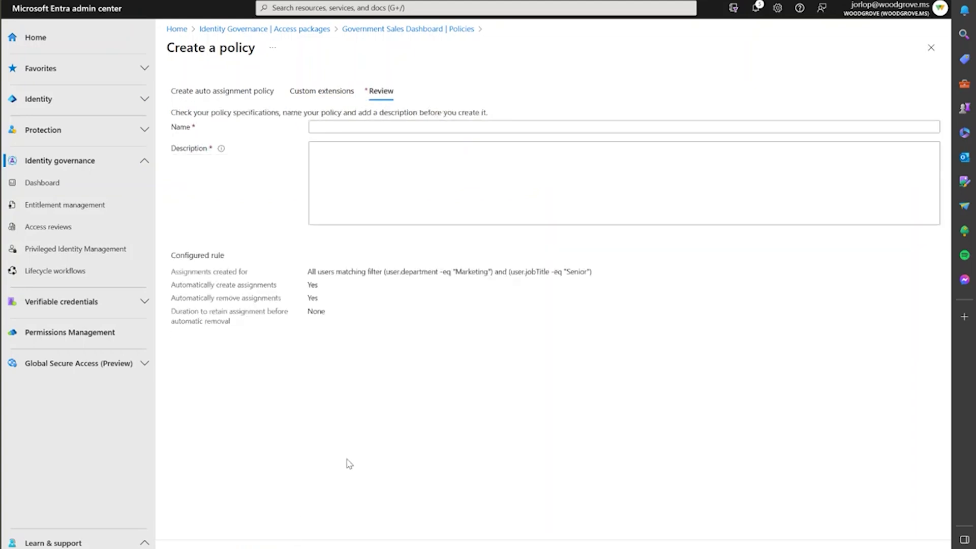
click(382, 125)
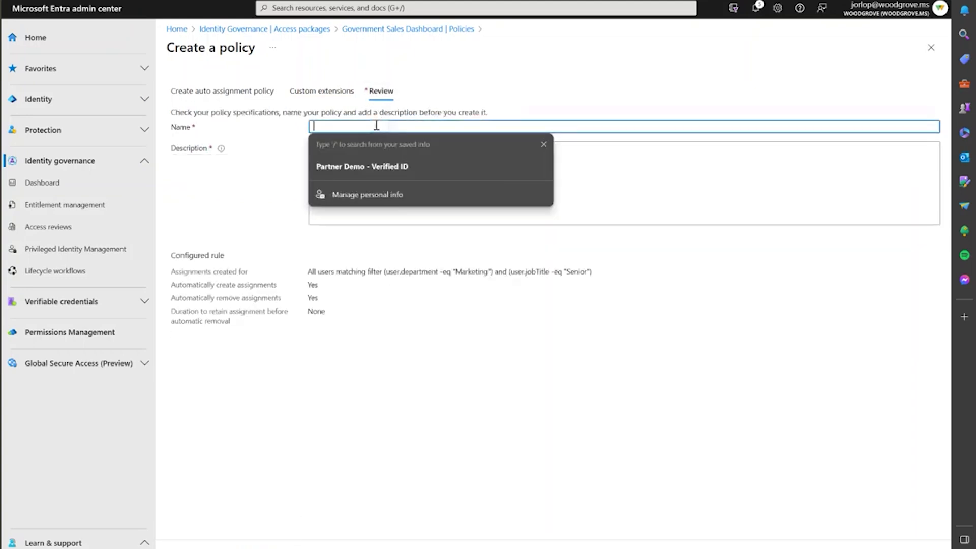
click(696, 180)
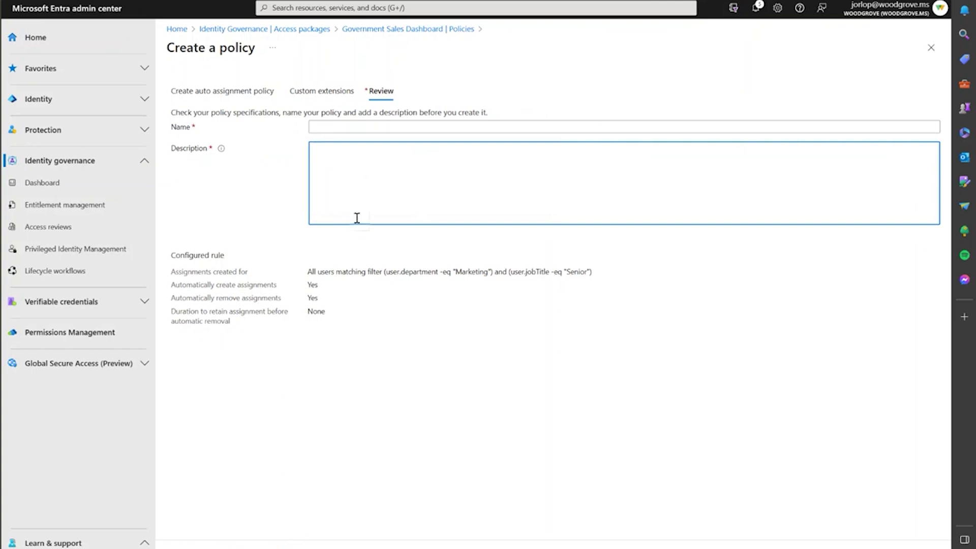